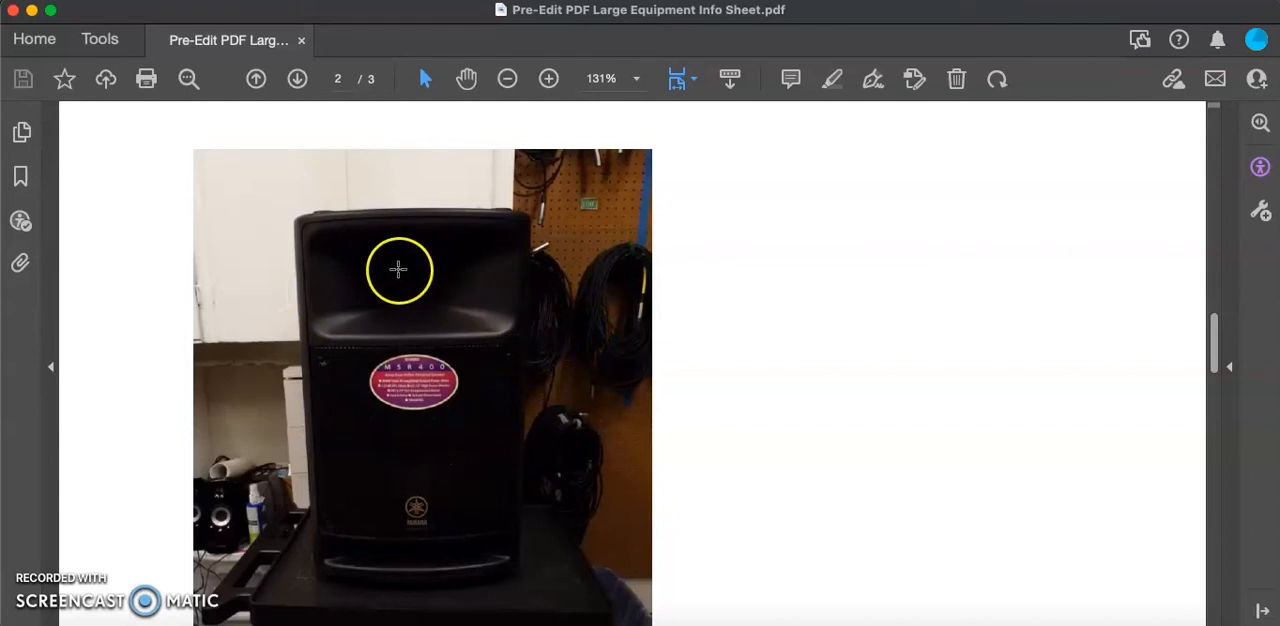
- Run a full Accessibility Check on all pages of the large equipment PDF, creating an accessibility report
click(100, 40)
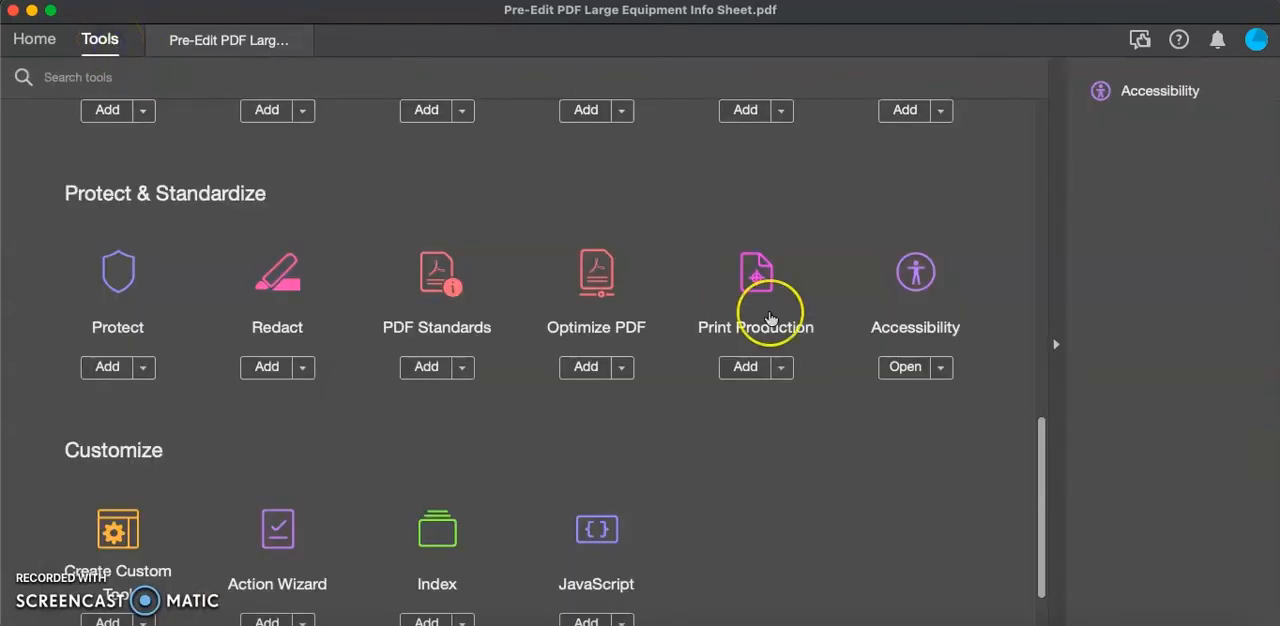
scroll(770, 305, up, 5)
scroll(770, 318, down, 4)
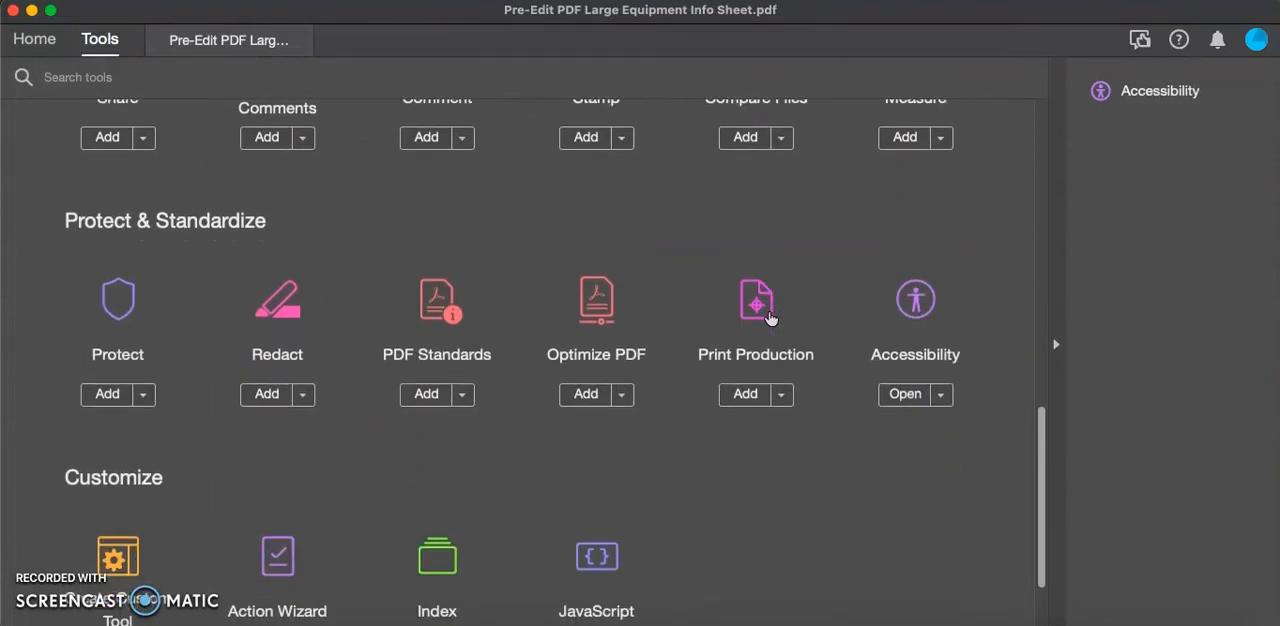
click(906, 394)
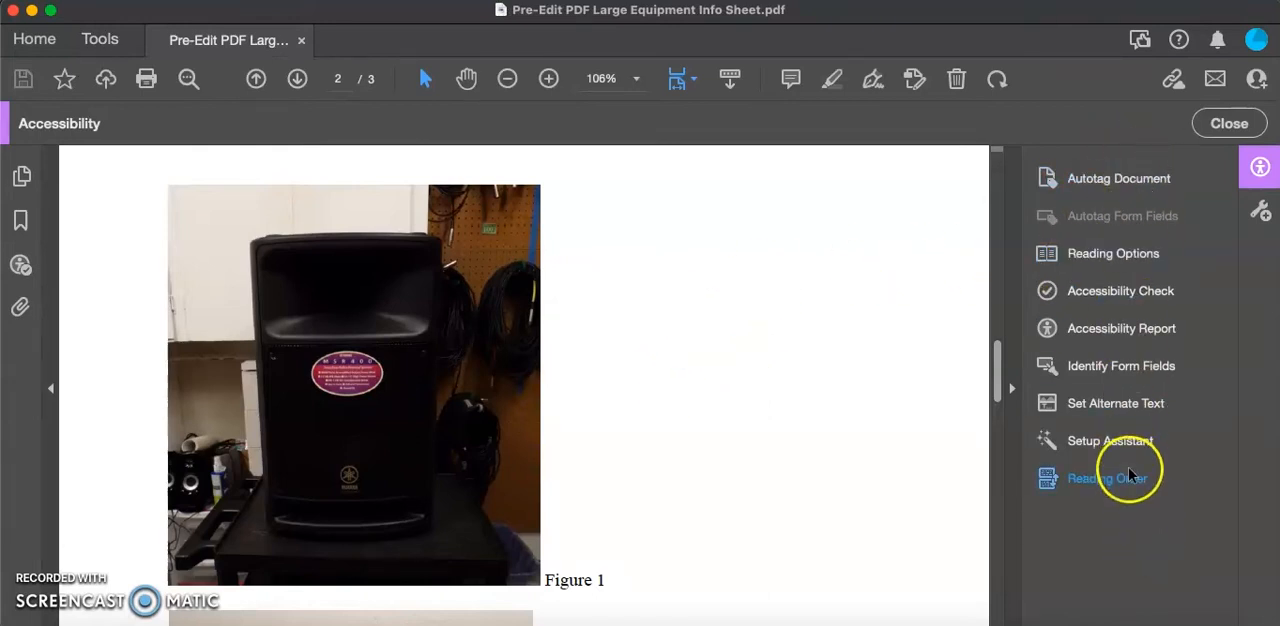
click(1105, 299)
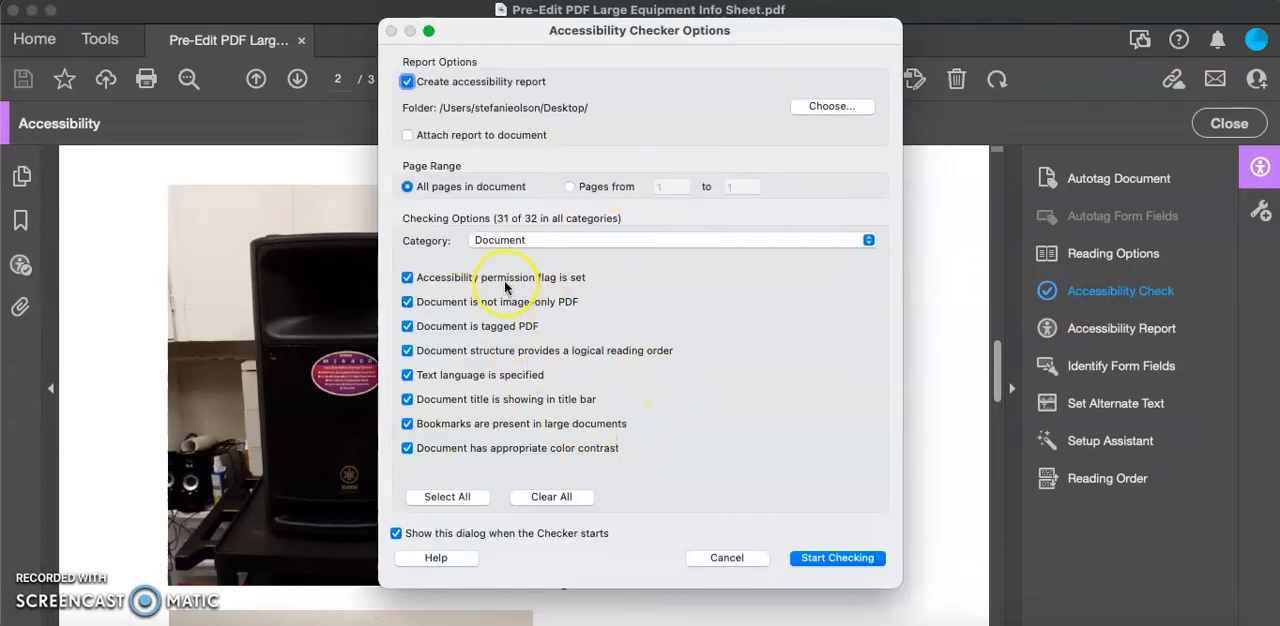
click(876, 566)
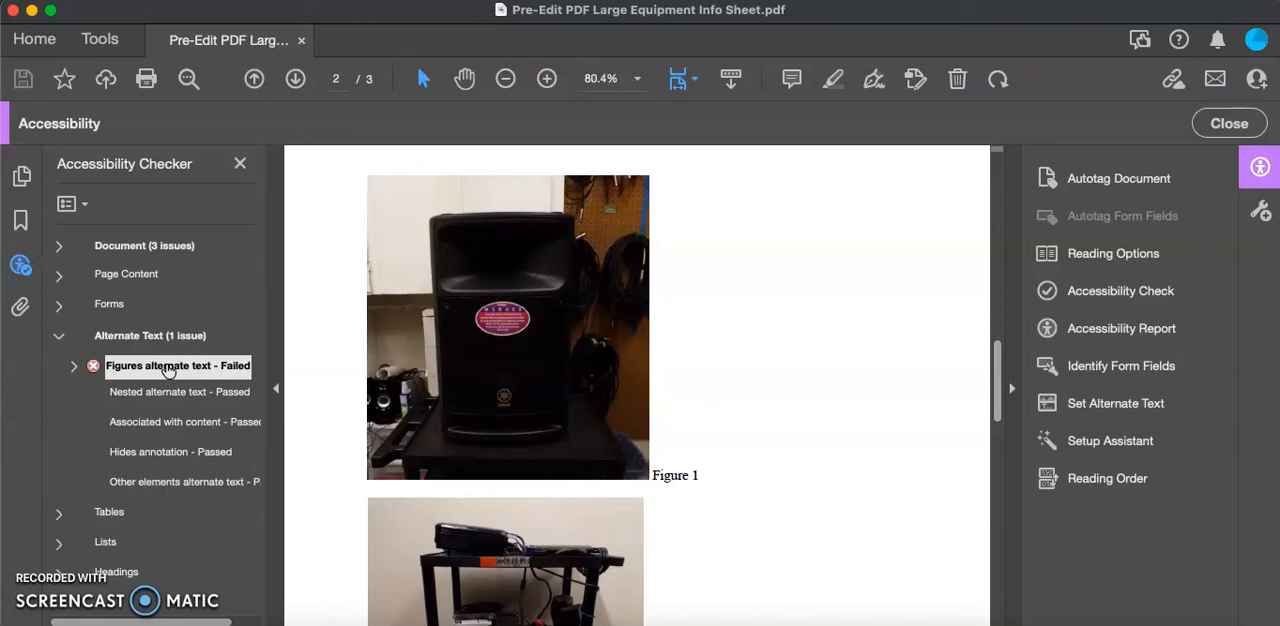
- Start fixing the failed figures alternate text rule and look through all four images, returning to the first
right_click(168, 370)
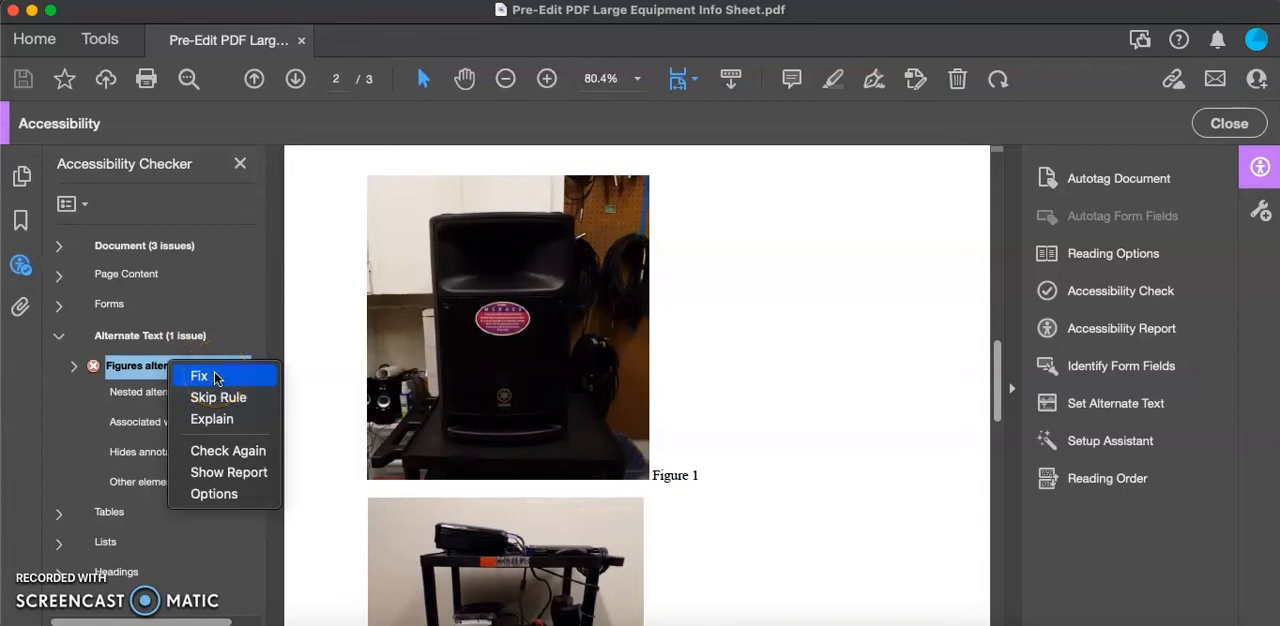
click(214, 377)
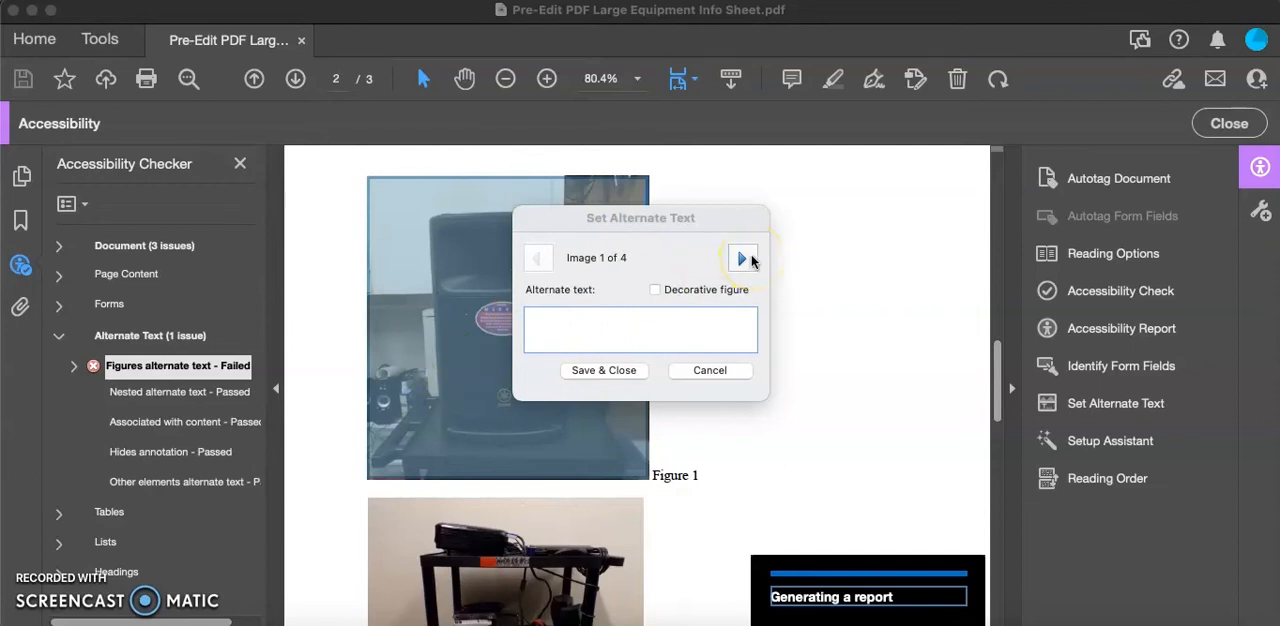
click(745, 259)
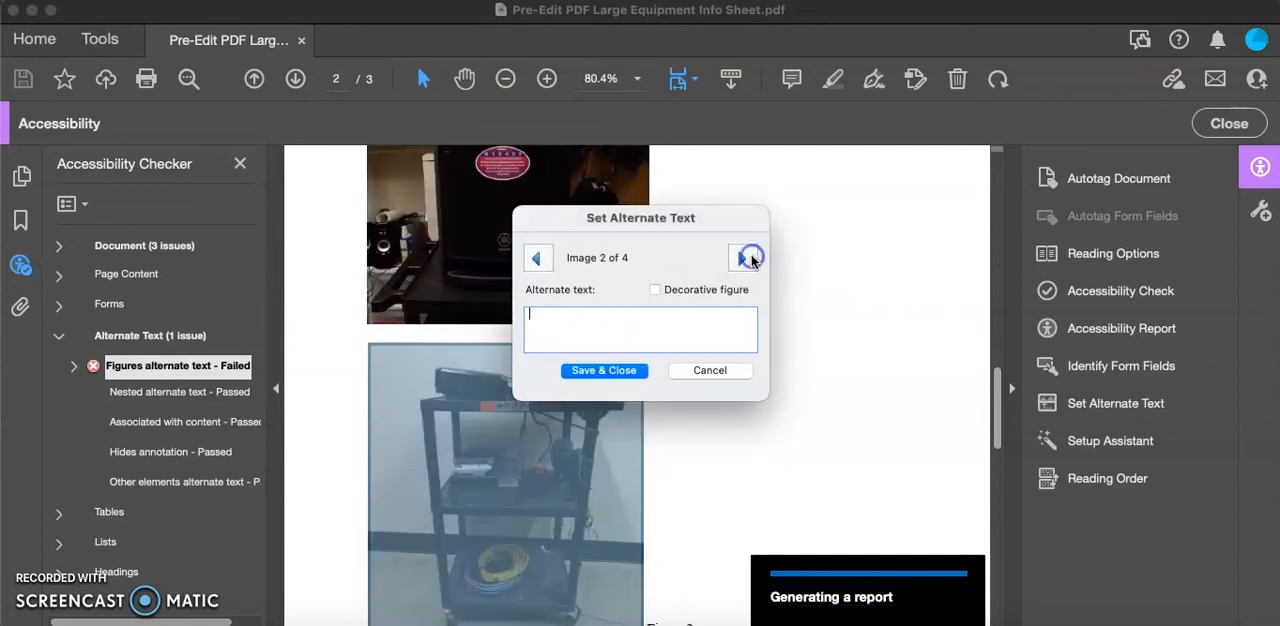
click(750, 259)
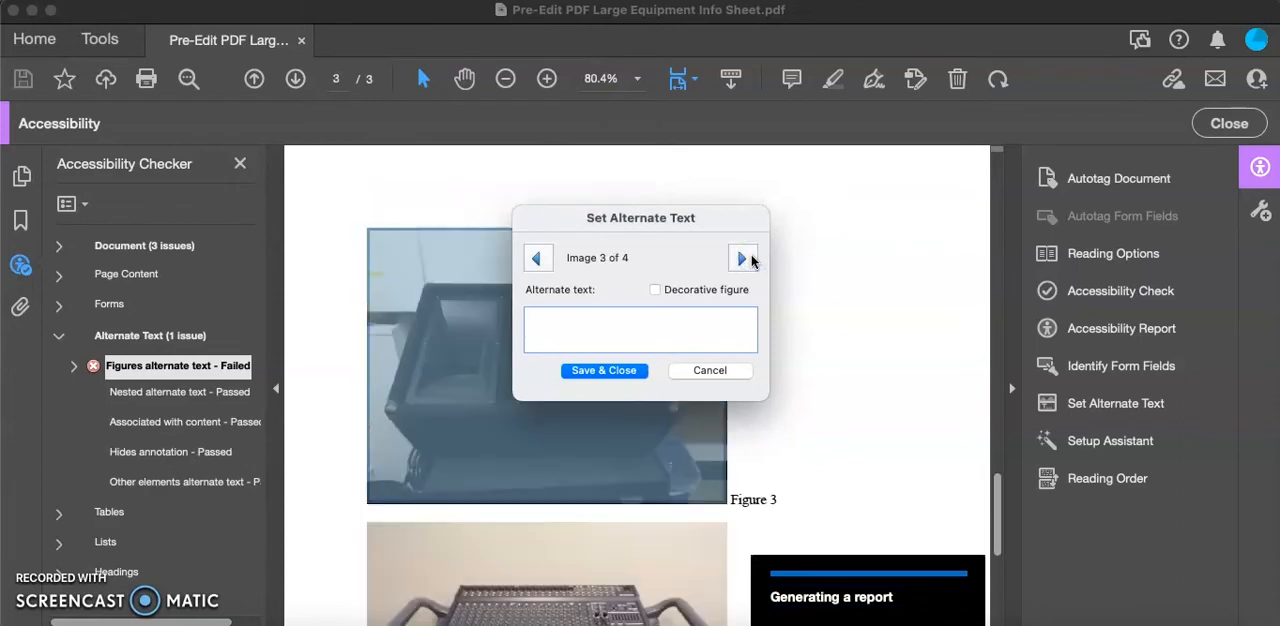
click(750, 259)
click(531, 258)
click(531, 258)
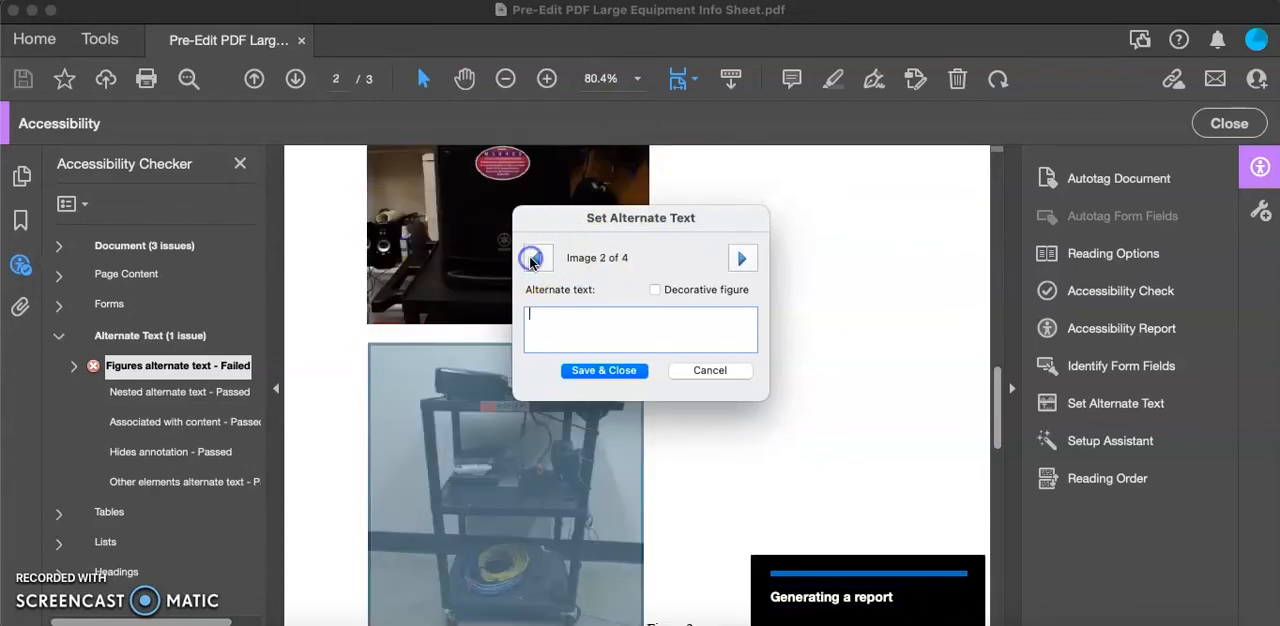
click(531, 258)
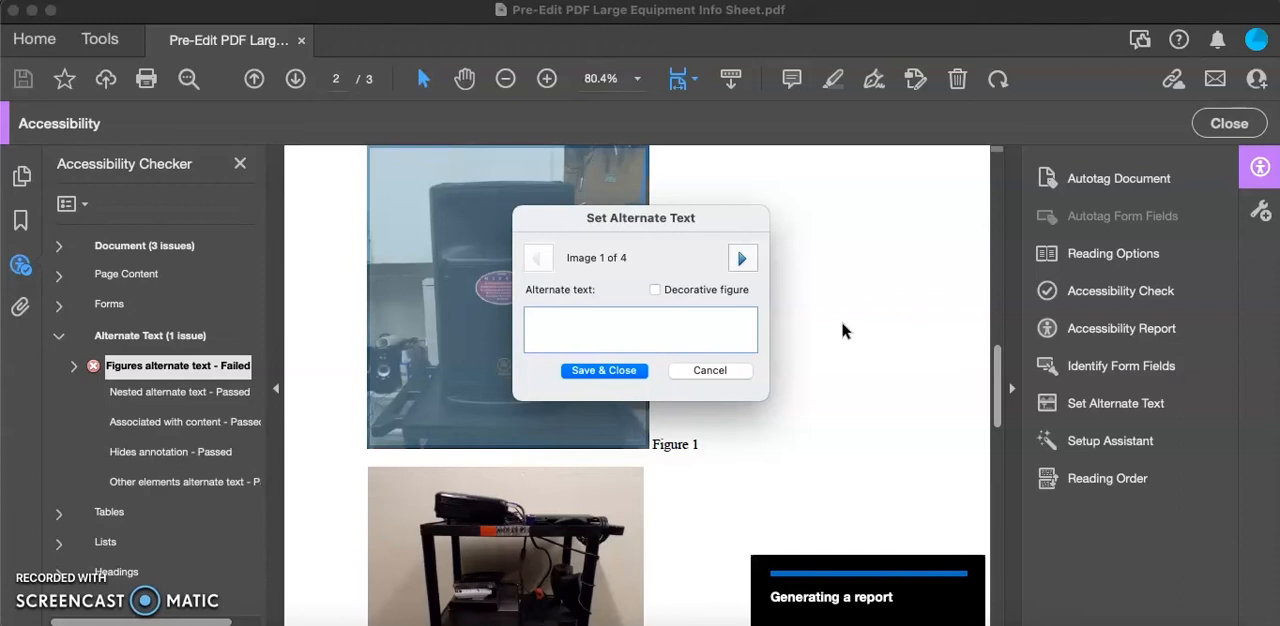
- Set the alternate text of the first image to "Black Yamaha Speaker", keeping the picture uncovered
drag(687, 220, 811, 219)
text(Bl)
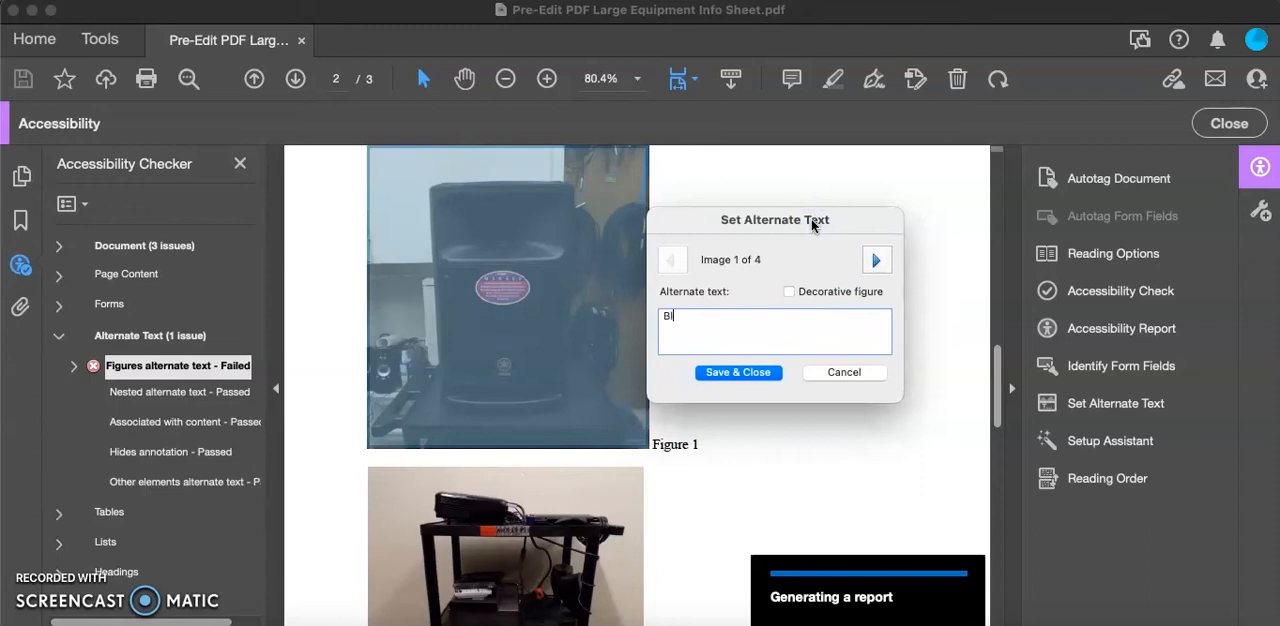
text(ack Yamaha Speaker)
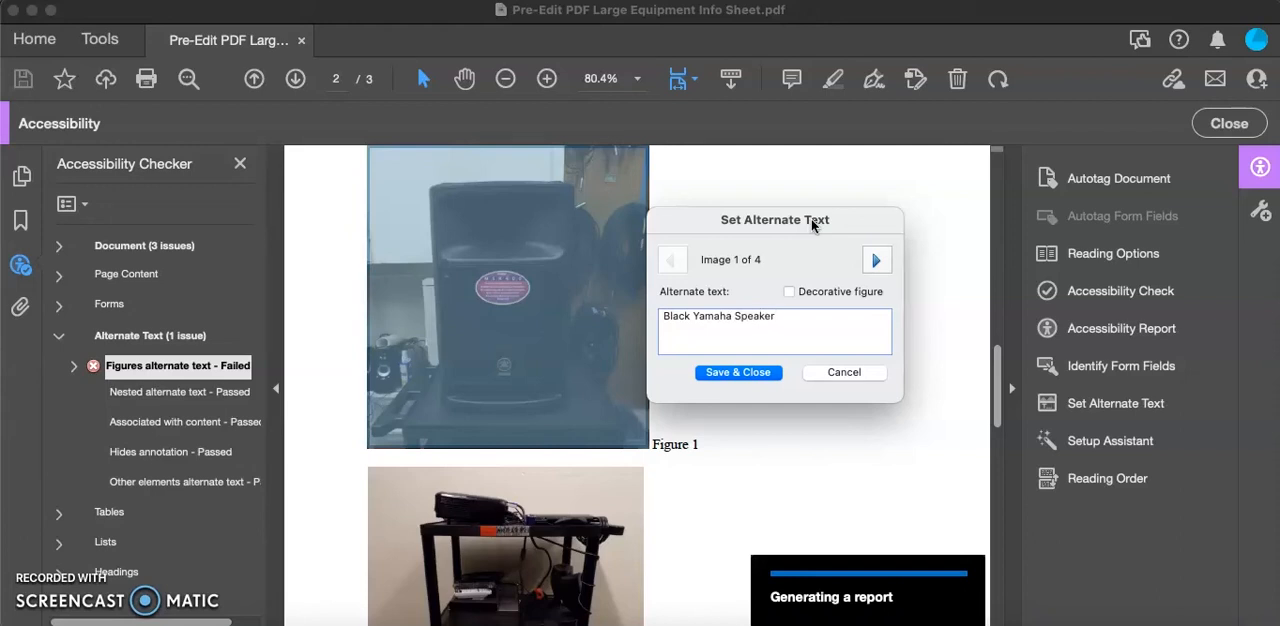
- Describe image 2 as "Cart with three shelves that contain a projector, laptop, DVD Player, VHS player, computer speakers, an extension cord, and an ethernet cable."
click(876, 262)
text(Projector)
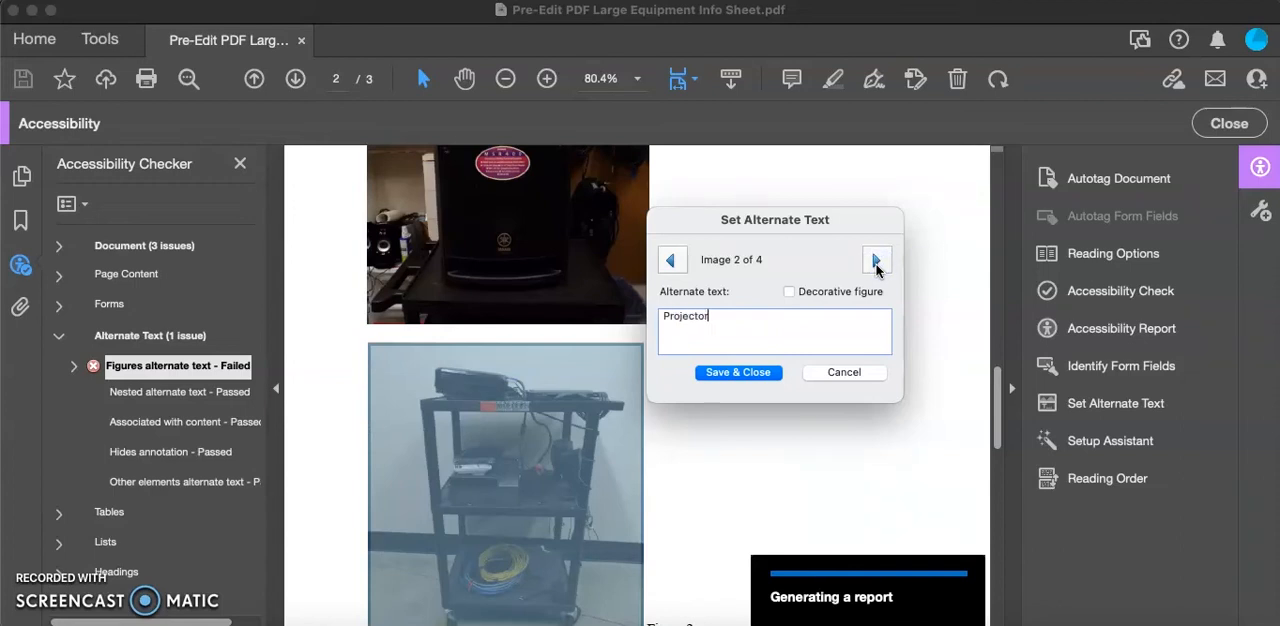
text(that contain a projector)
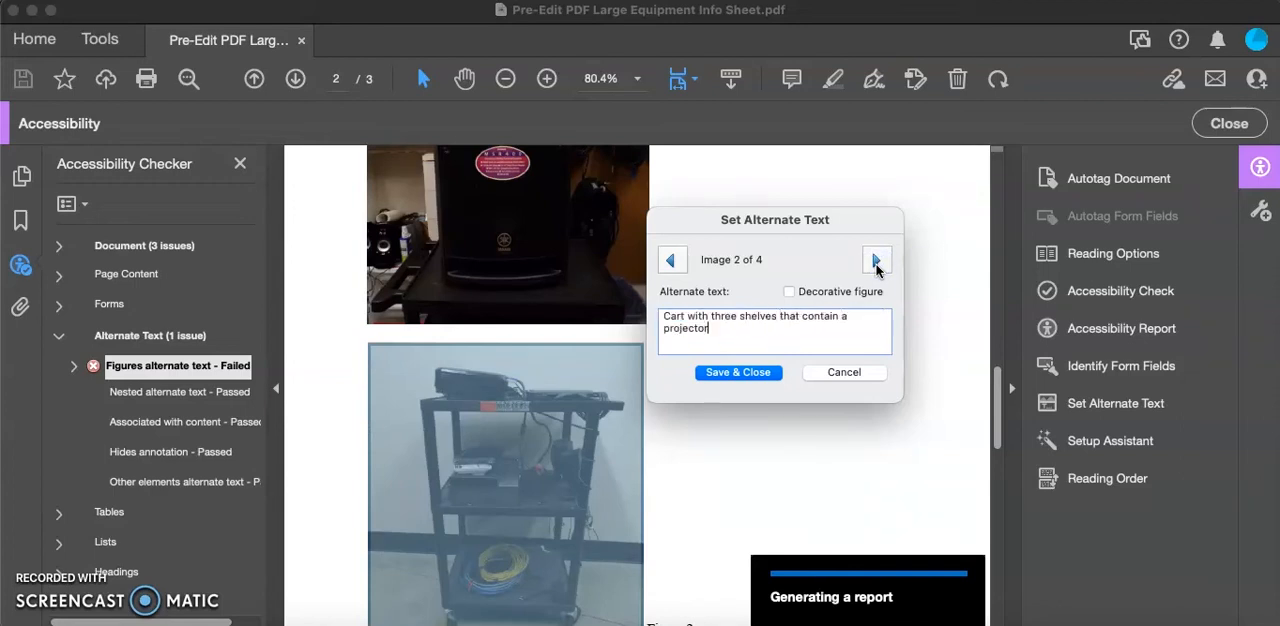
text(uter speakers, an extension cord,and an ethernet cable.)
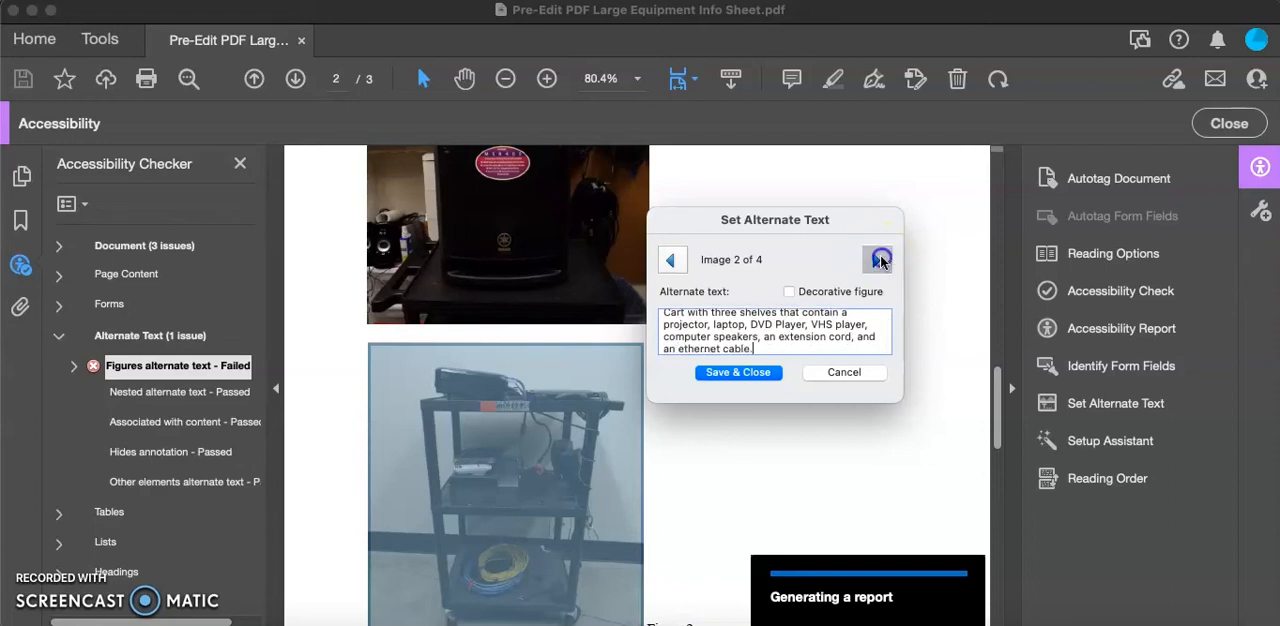
- Set image 3's alternate text to "Black Yamaha Monitor" and image 4's to "Large Soundboard on a grey cart.", saving the changes
click(877, 262)
text(Black Yamaha Monitor)
click(878, 261)
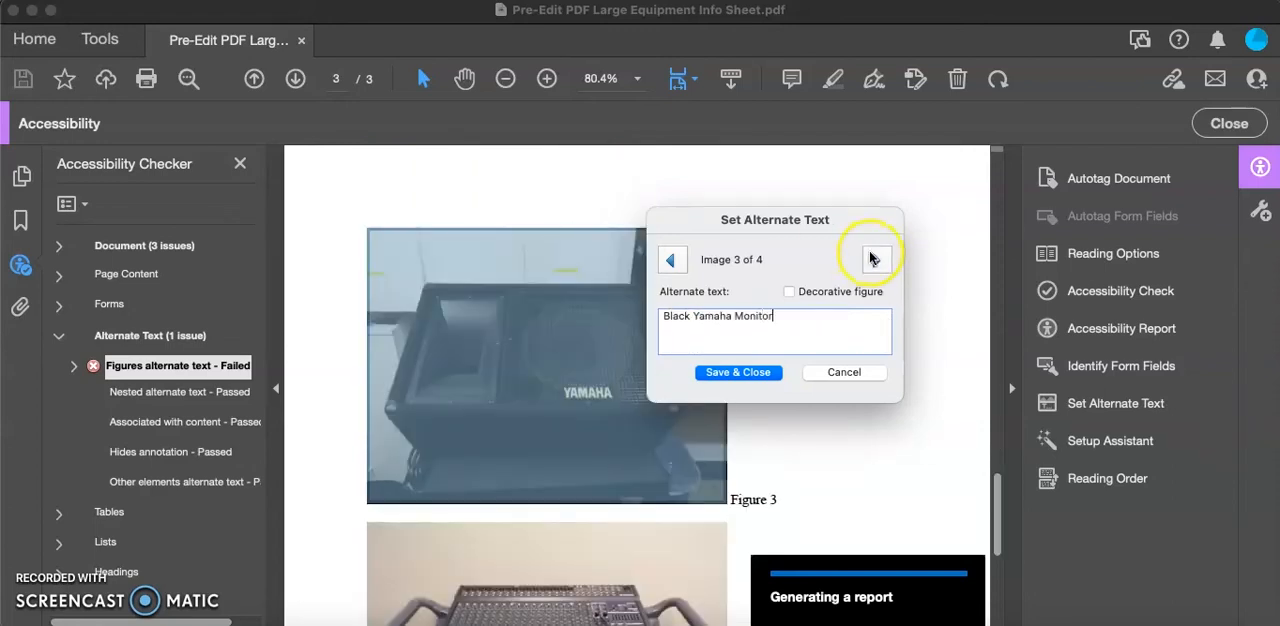
text(A)
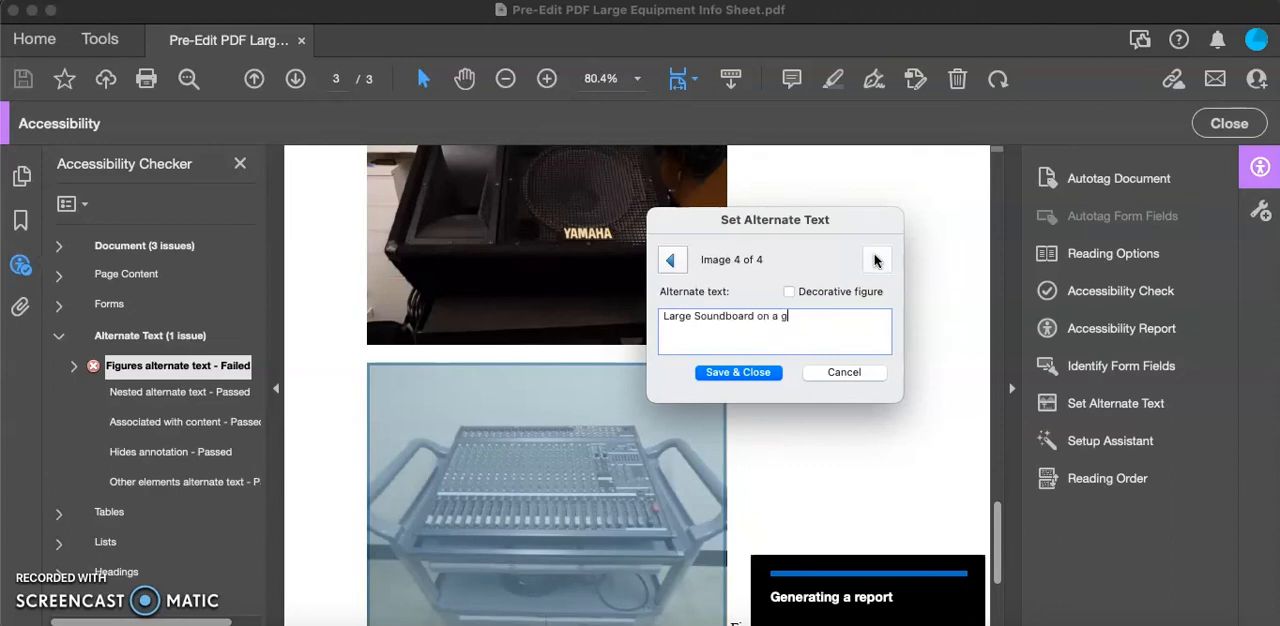
click(742, 373)
click(748, 323)
click(746, 372)
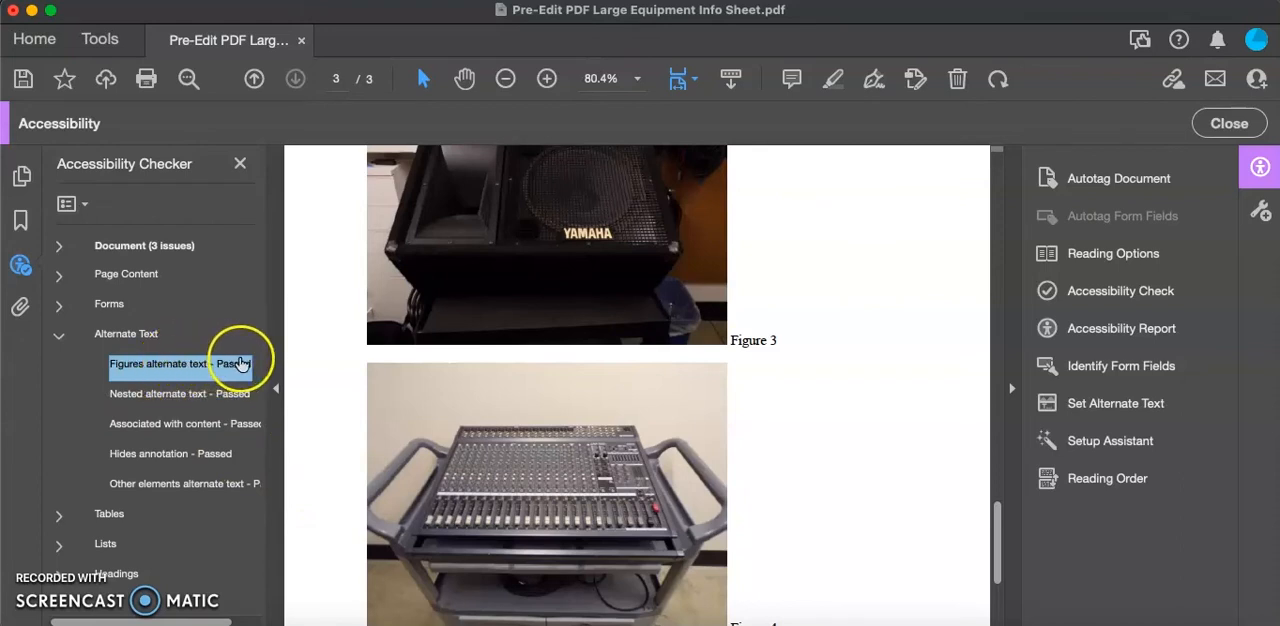
- Review the alternate text on the figures of the large equipment sheet, going back from page 3 to page 2
scroll(664, 382, up, 2)
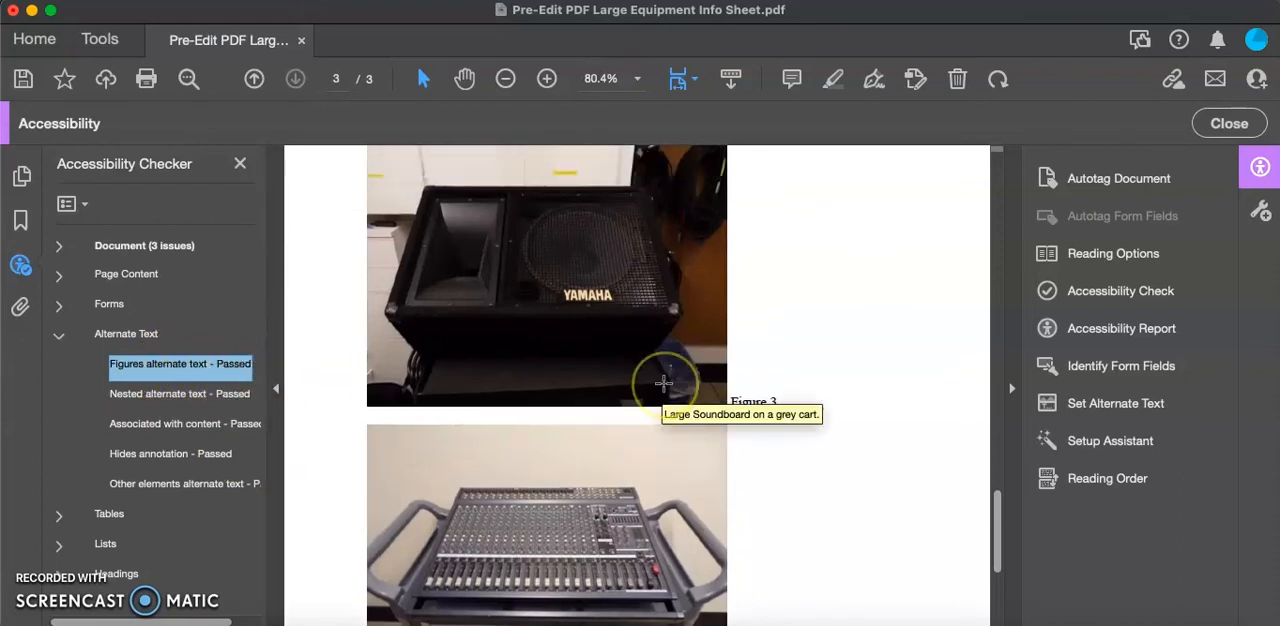
scroll(664, 382, up, 10)
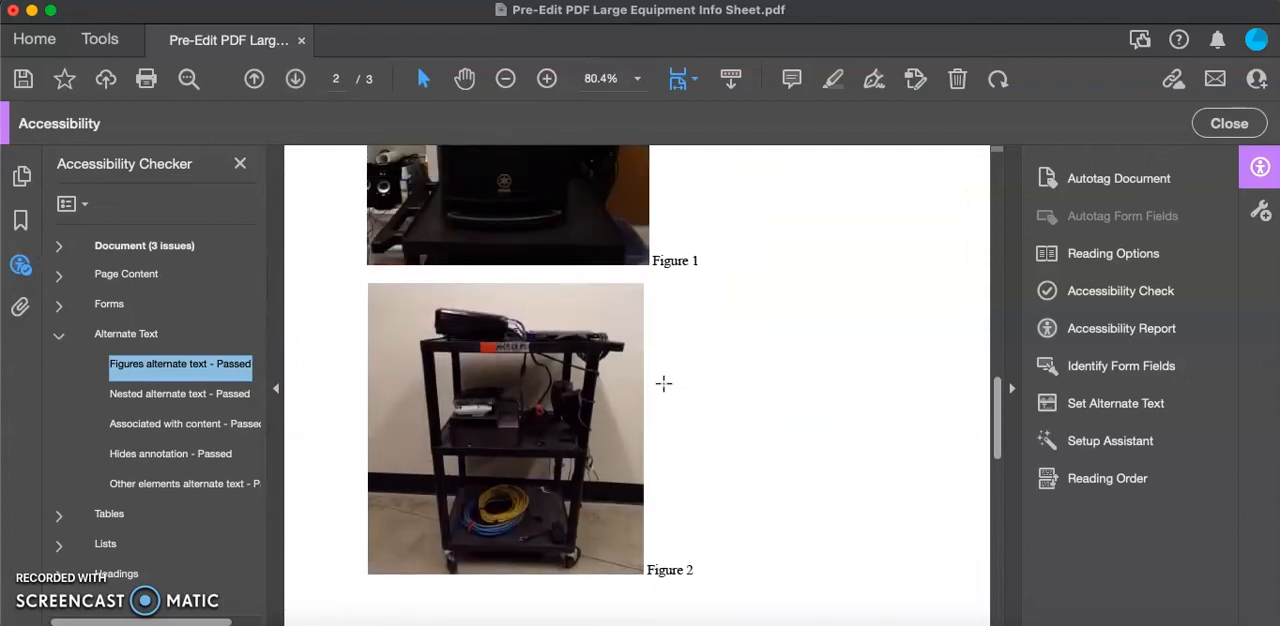
scroll(664, 382, up, 5)
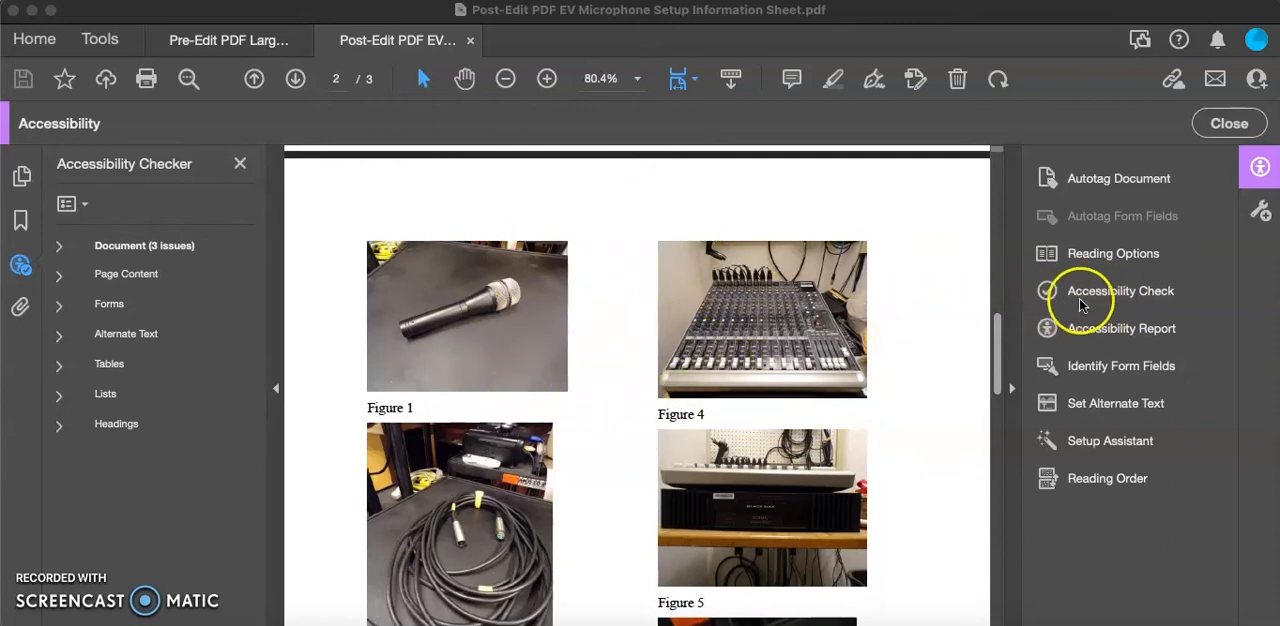
- Expand the Alternate Text check results of the EV microphone sheet and inspect the alternate text of Figure 1
click(59, 340)
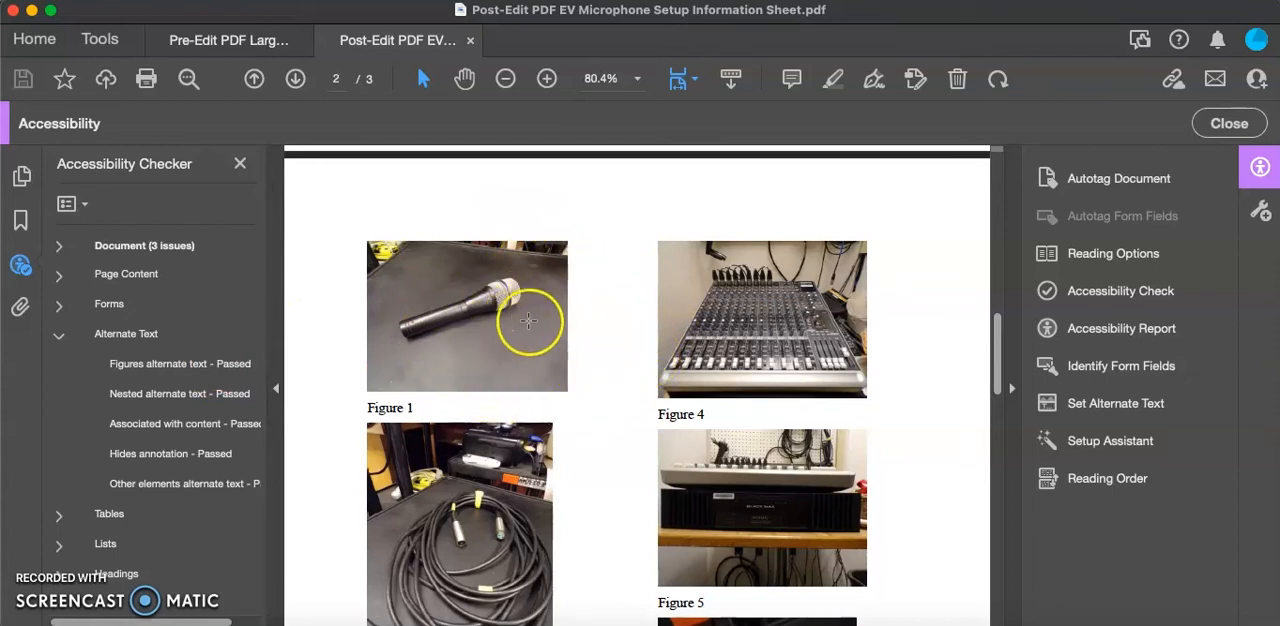
mouse_move(528, 320)
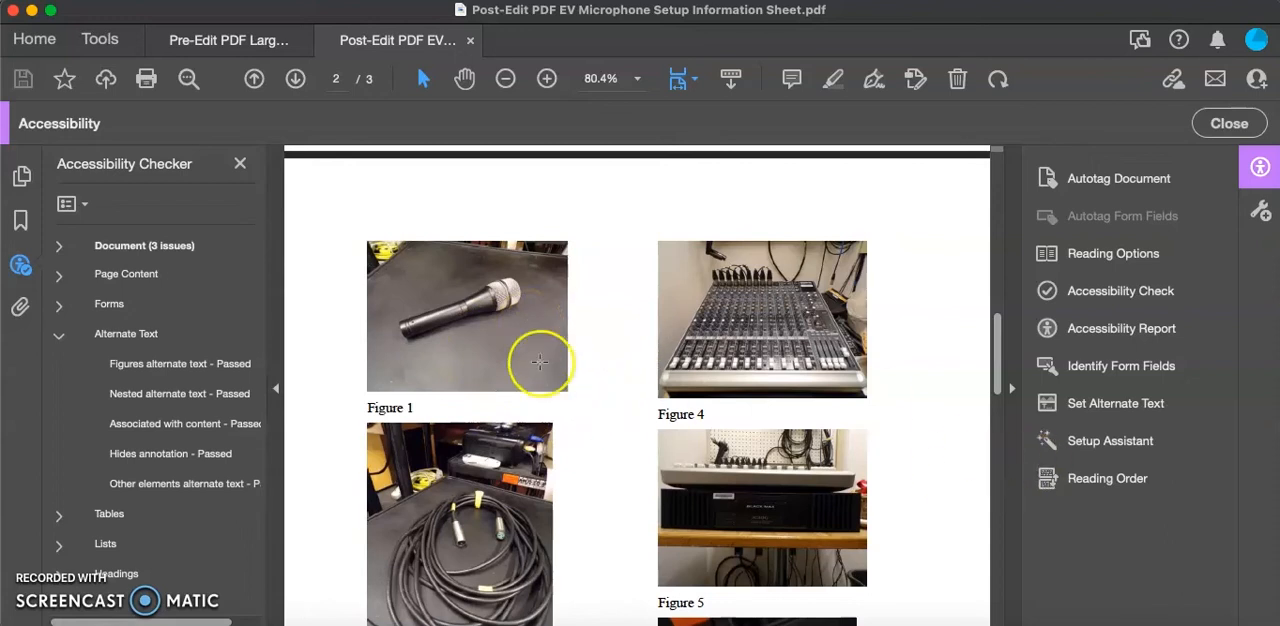
mouse_move(483, 325)
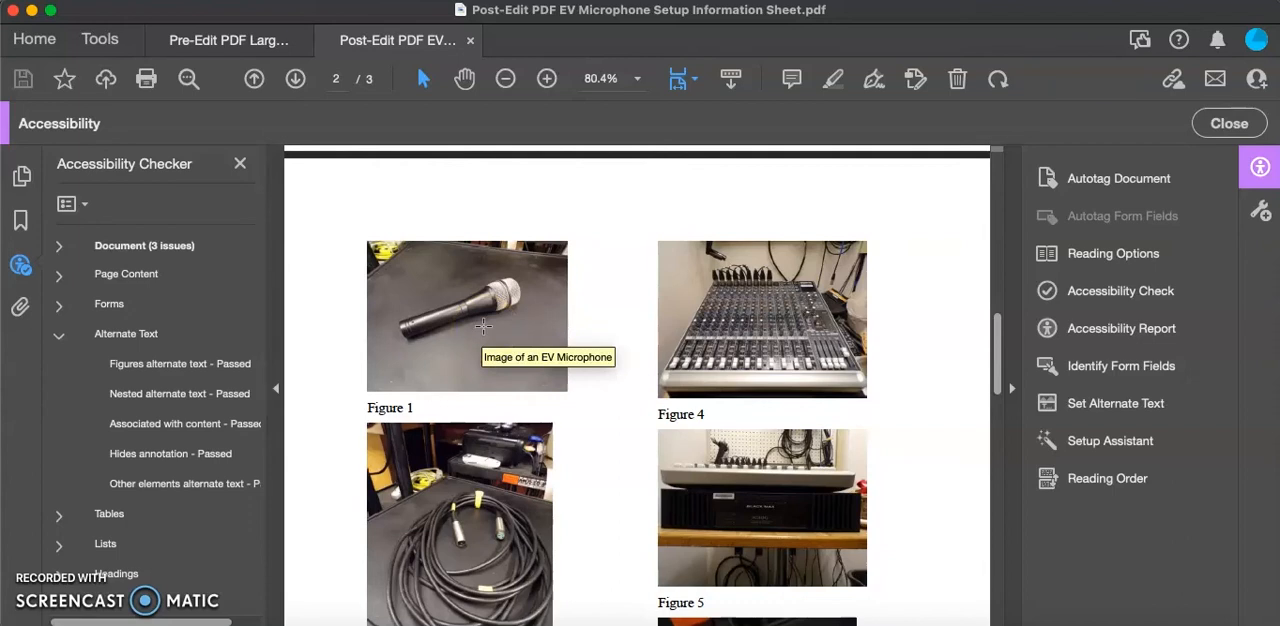
click(482, 338)
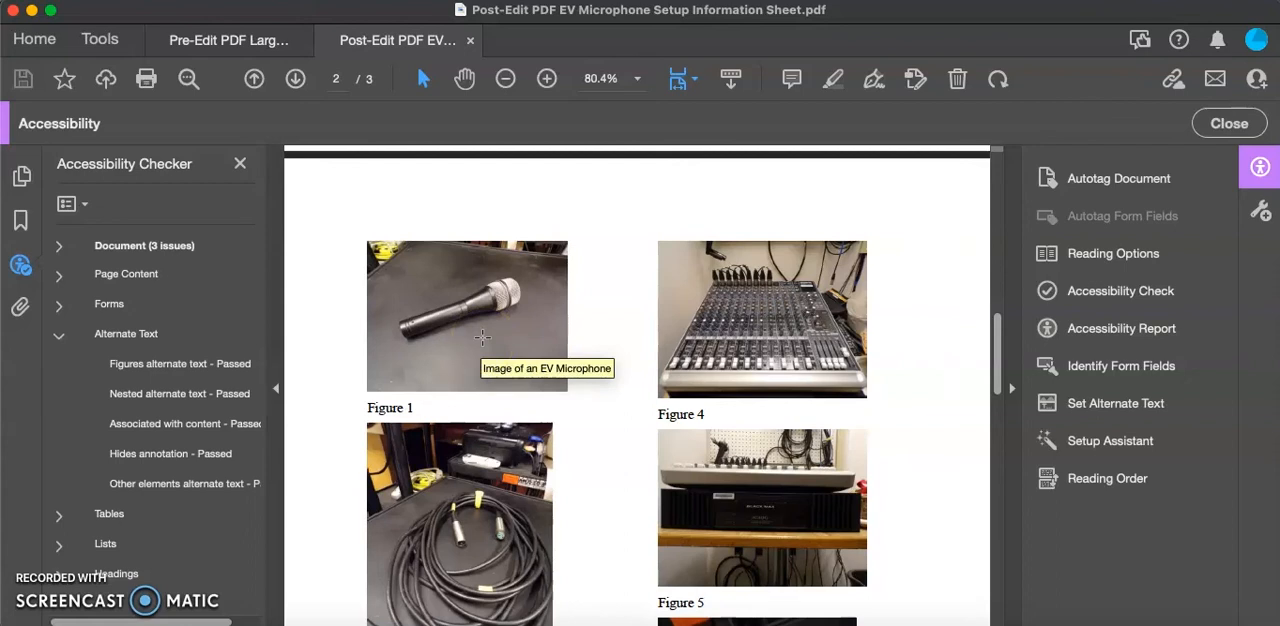
- Open the alternate text editor for the EV microphone sheet and shorten Figure 1's description to "EV Microphone"
click(1113, 405)
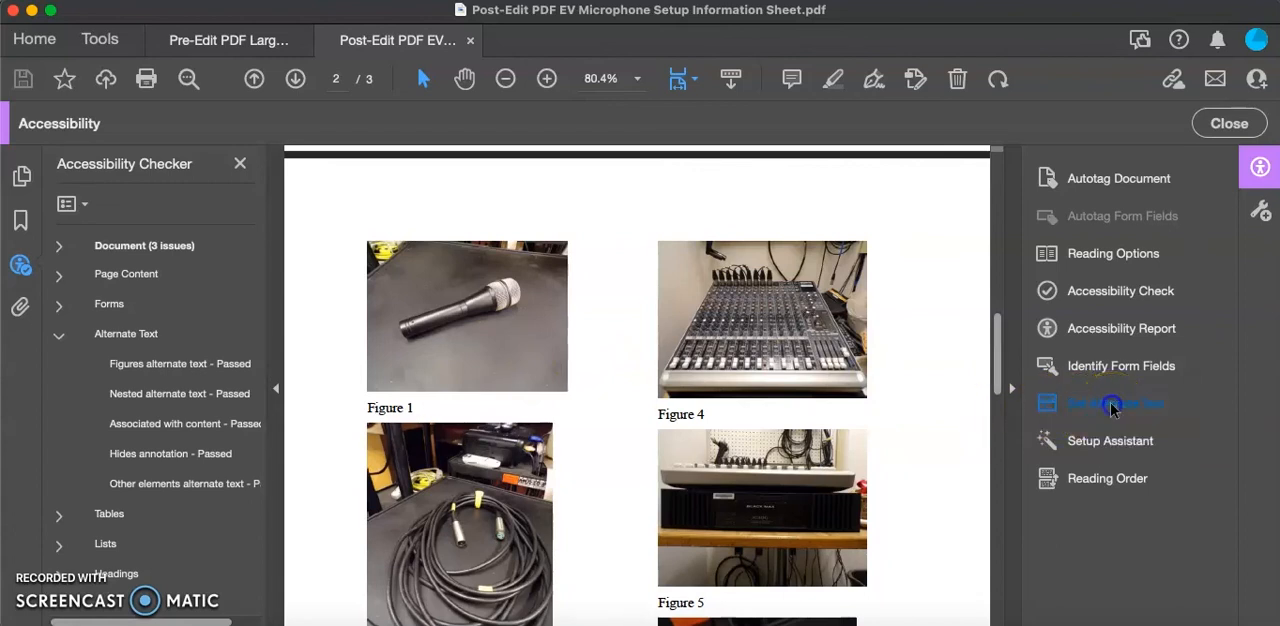
click(673, 273)
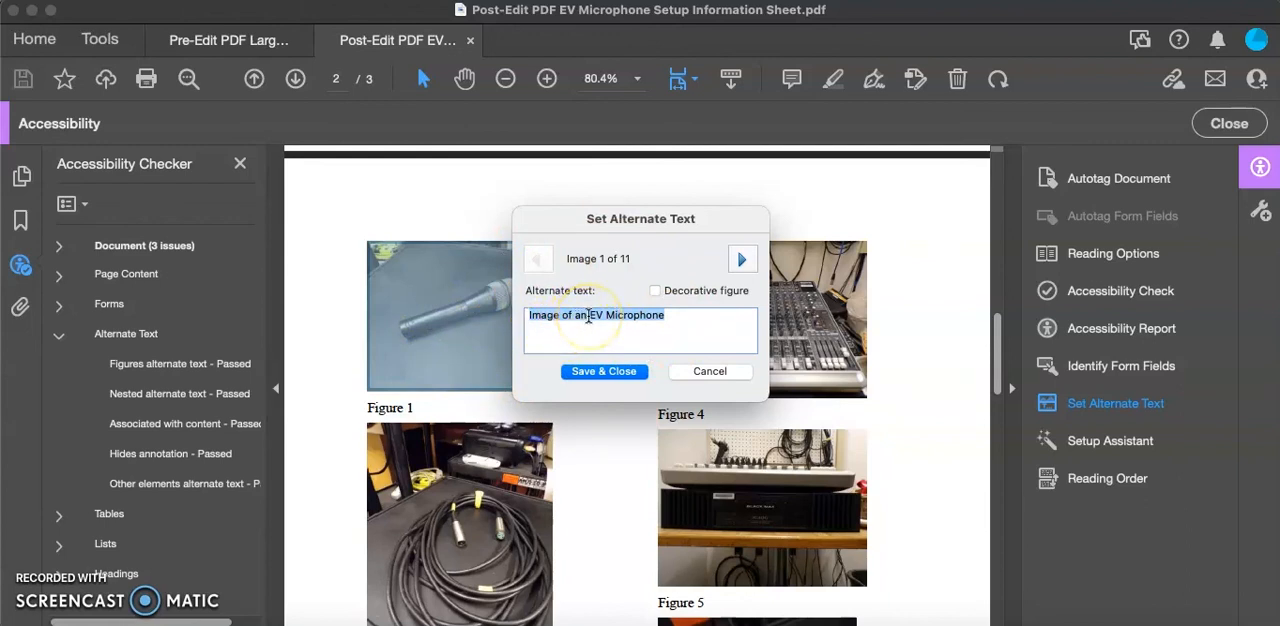
click(588, 316)
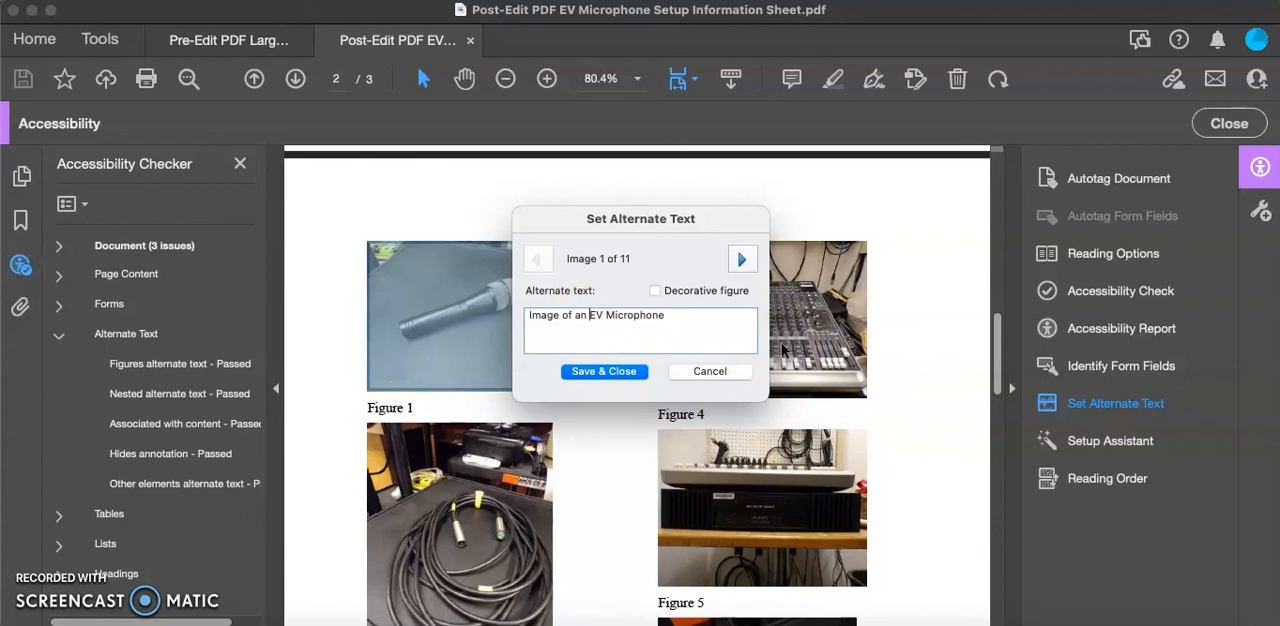
key(BackSpace)
key(BackSpace)
key(BackSpace)
key(BackSpace)
key(BackSpace)
key(BackSpace)
key(BackSpace)
key(BackSpace)
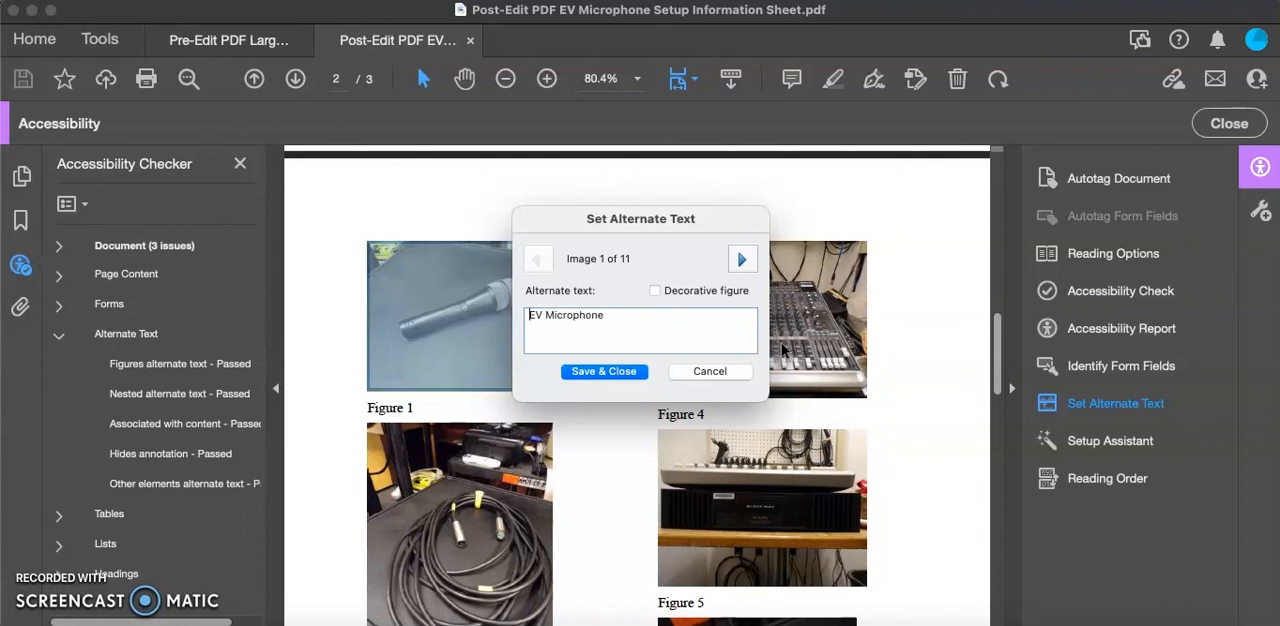
triple_click(610, 316)
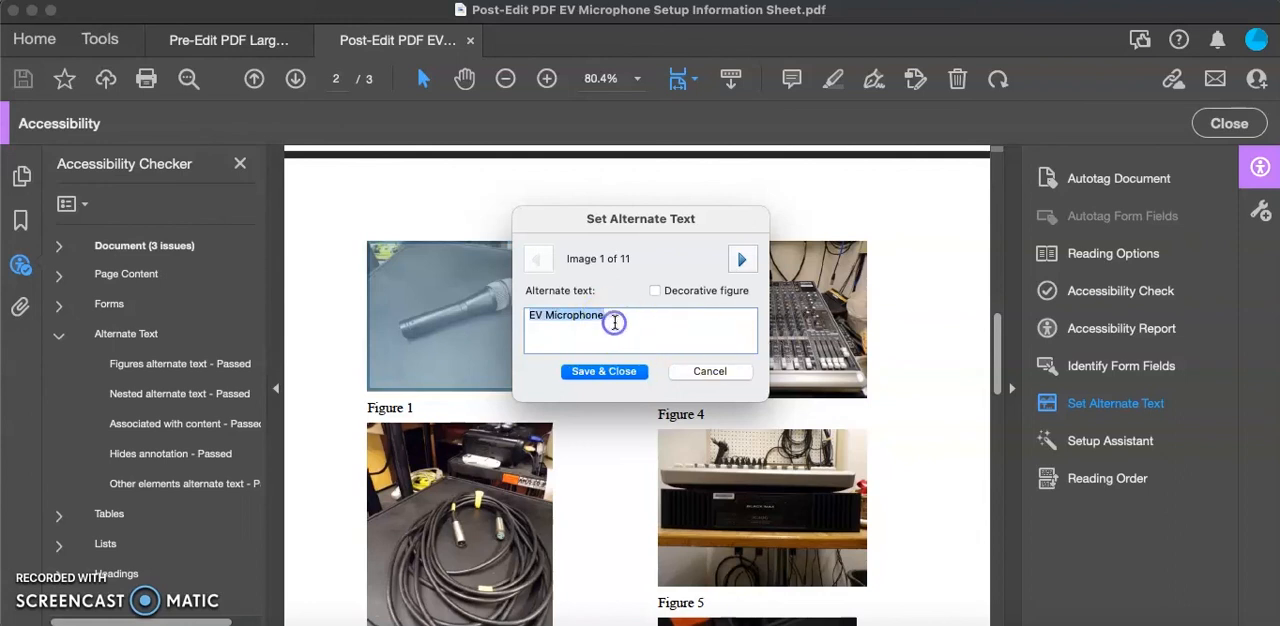
click(610, 317)
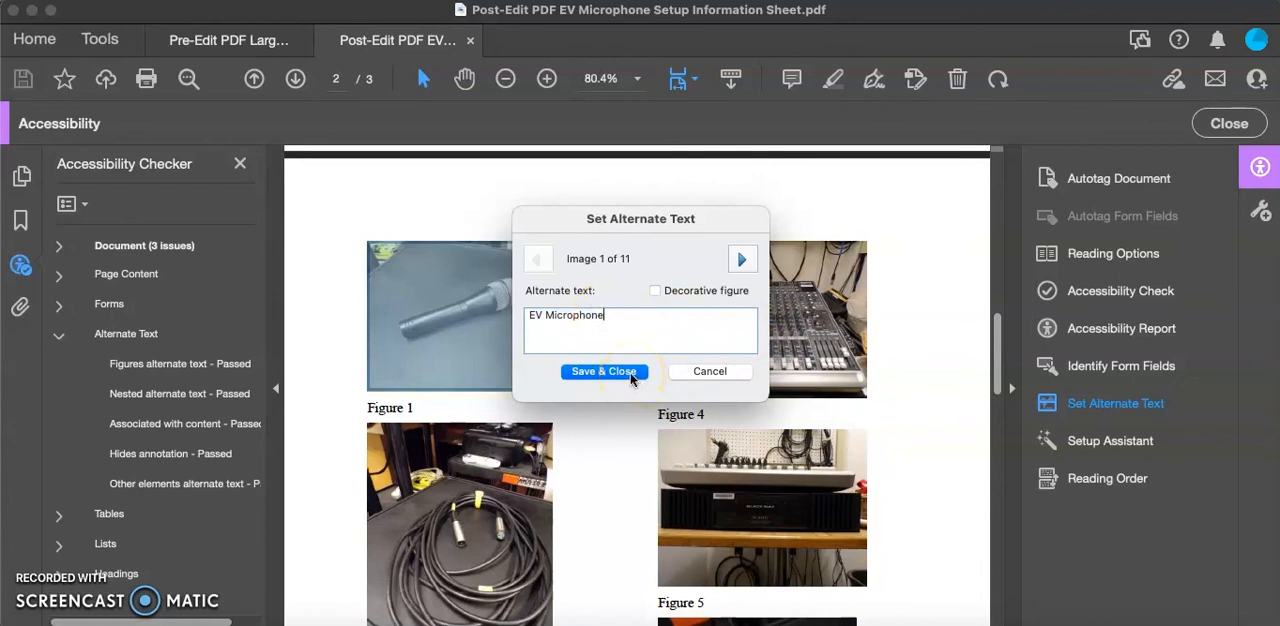
- Drop the "Image of" wording from the next figures' alternate text, making Figure 4 read "Small Grey Soundboard."
click(743, 262)
click(743, 262)
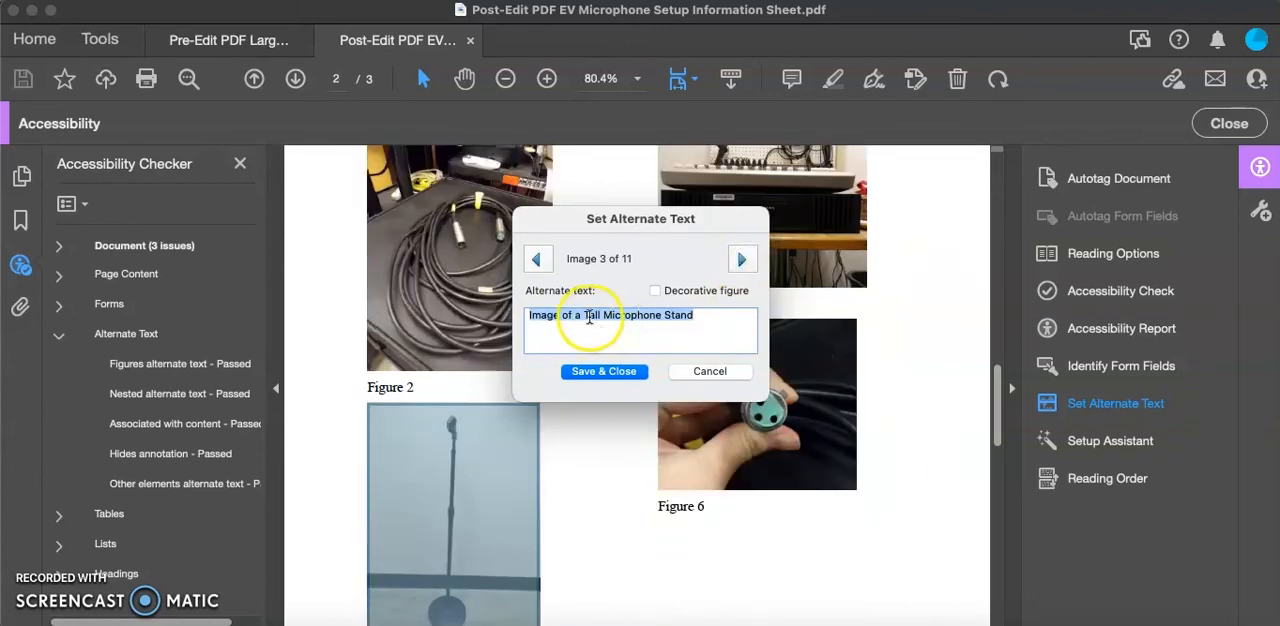
click(743, 262)
click(583, 316)
key(BackSpace)
key(BackSpace)
key(BackSpace)
key(BackSpace)
key(BackSpace)
key(BackSpace)
key(BackSpace)
key(BackSpace)
key(BackSpace)
key(BackSpace)
key(BackSpace)
text(Small Grey Soundboard.)
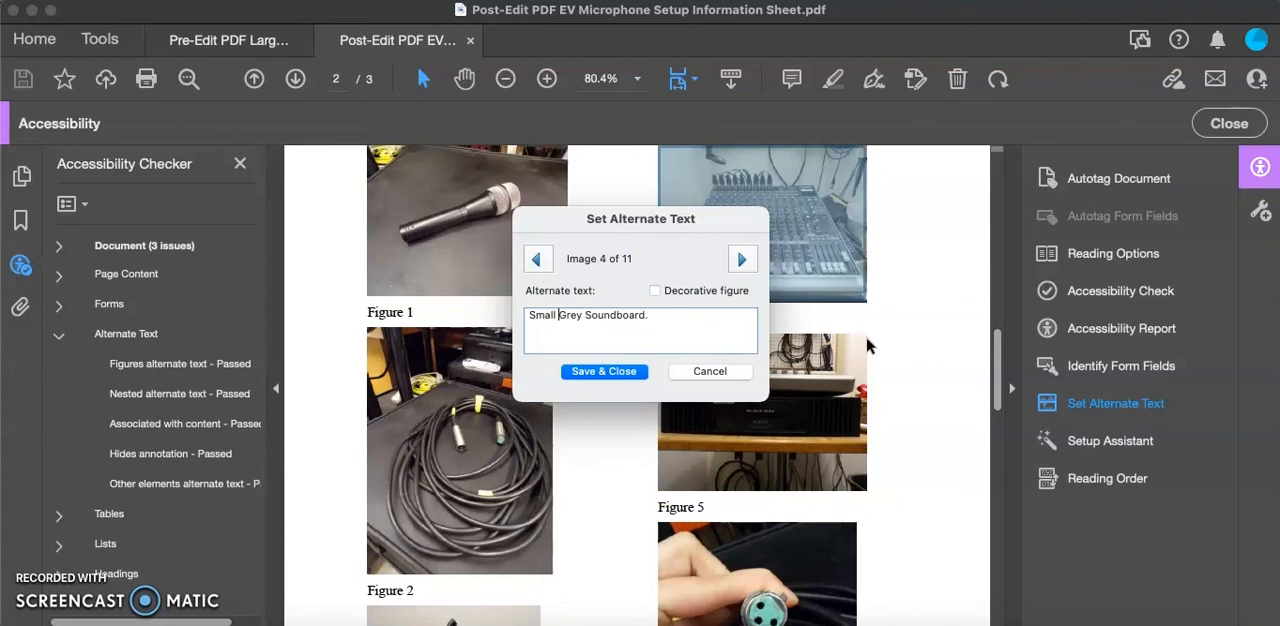
- Remove the introductory "Image of" wording from the alternate text of images 5 and 6
click(743, 260)
click(582, 316)
key(BackSpace)
key(BackSpace)
key(BackSpace)
key(BackSpace)
key(BackSpace)
key(BackSpace)
key(BackSpace)
key(BackSpace)
key(BackSpace)
key(BackSpace)
key(BackSpace)
click(743, 260)
click(576, 316)
key(BackSpace)
key(BackSpace)
key(BackSpace)
key(BackSpace)
key(BackSpace)
key(BackSpace)
key(BackSpace)
key(BackSpace)
key(BackSpace)
- Reword Figure 7's alternate text to "The bottom of an EV Microphone where the XLR cord would plug into."
click(741, 260)
click(583, 316)
key(BackSpace)
key(BackSpace)
key(BackSpace)
key(BackSpace)
key(BackSpace)
key(BackSpace)
key(BackSpace)
key(BackSpace)
key(BackSpace)
key(BackSpace)
text(The bottom of an)
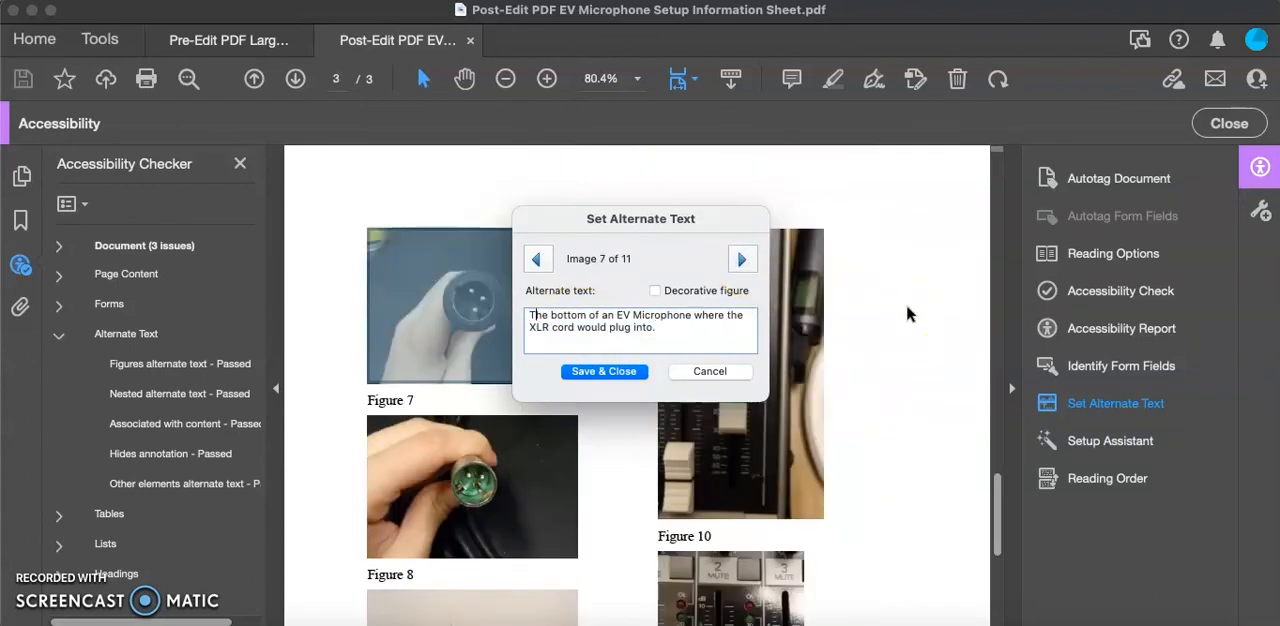
- Trim the introductory wording of Figure 8's alternate text down to "The male end of an XLR cord."
click(741, 260)
click(578, 316)
key(BackSpace)
key(BackSpace)
key(BackSpace)
key(BackSpace)
key(BackSpace)
key(BackSpace)
key(BackSpace)
key(BackSpace)
key(BackSpace)
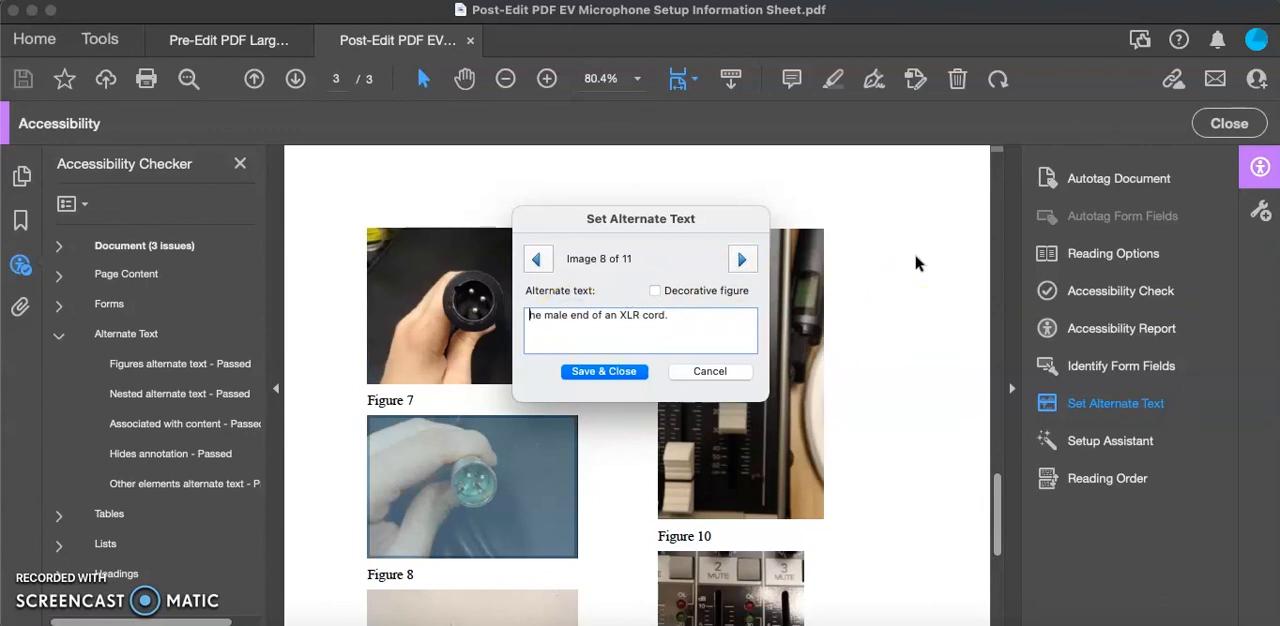
- Remove the introductory wording from the alternate text of images 9 and 10, starting image 10's description with "A"
click(741, 260)
click(576, 316)
key(BackSpace)
key(BackSpace)
key(BackSpace)
key(BackSpace)
key(BackSpace)
key(BackSpace)
key(BackSpace)
key(BackSpace)
key(BackSpace)
click(743, 260)
click(581, 316)
key(BackSpace)
key(BackSpace)
key(BackSpace)
key(BackSpace)
key(BackSpace)
key(BackSpace)
key(BackSpace)
key(BackSpace)
key(BackSpace)
key(BackSpace)
text(A)
- Change the alternate text of image 11 to "A soundboard channel fader" and save all the alternate text edits
click(741, 260)
click(581, 316)
key(BackSpace)
key(BackSpace)
key(BackSpace)
key(BackSpace)
key(BackSpace)
key(BackSpace)
key(BackSpace)
key(BackSpace)
key(BackSpace)
key(BackSpace)
text(A soundboard channel fader.)
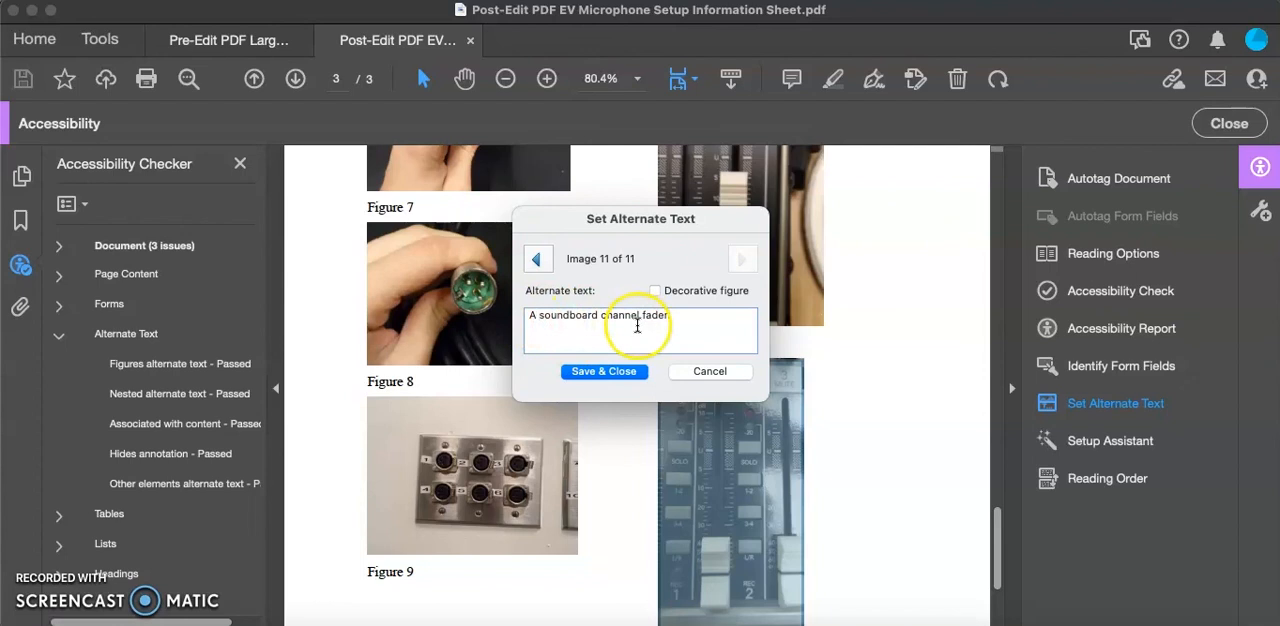
click(621, 371)
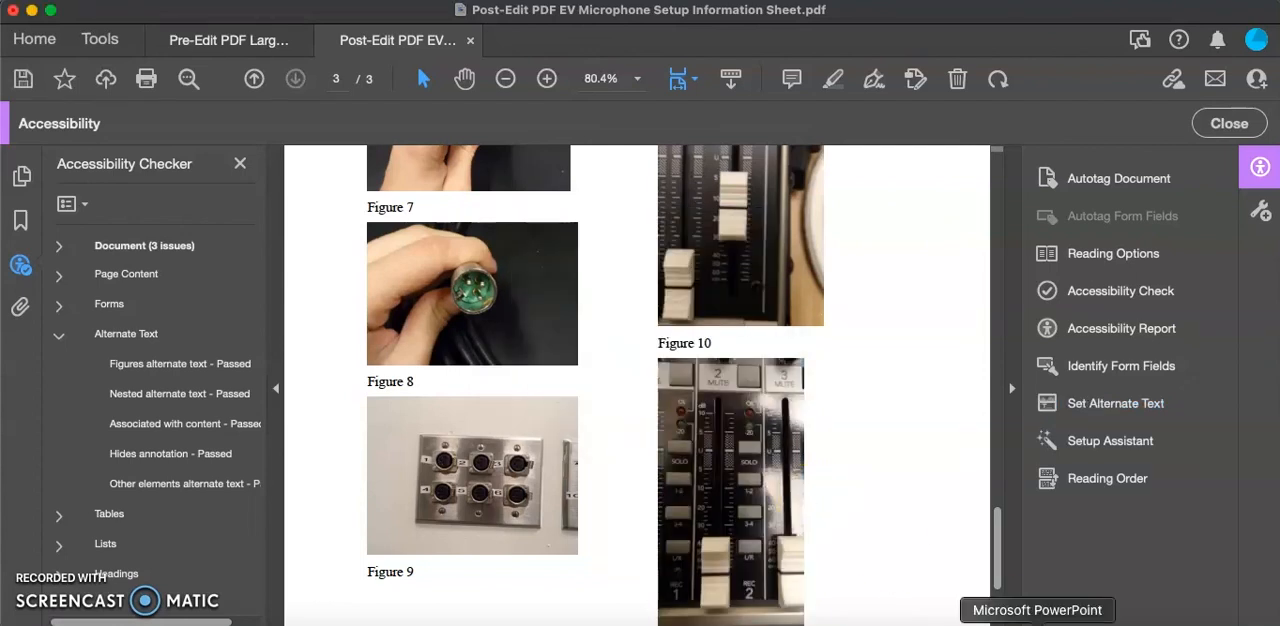